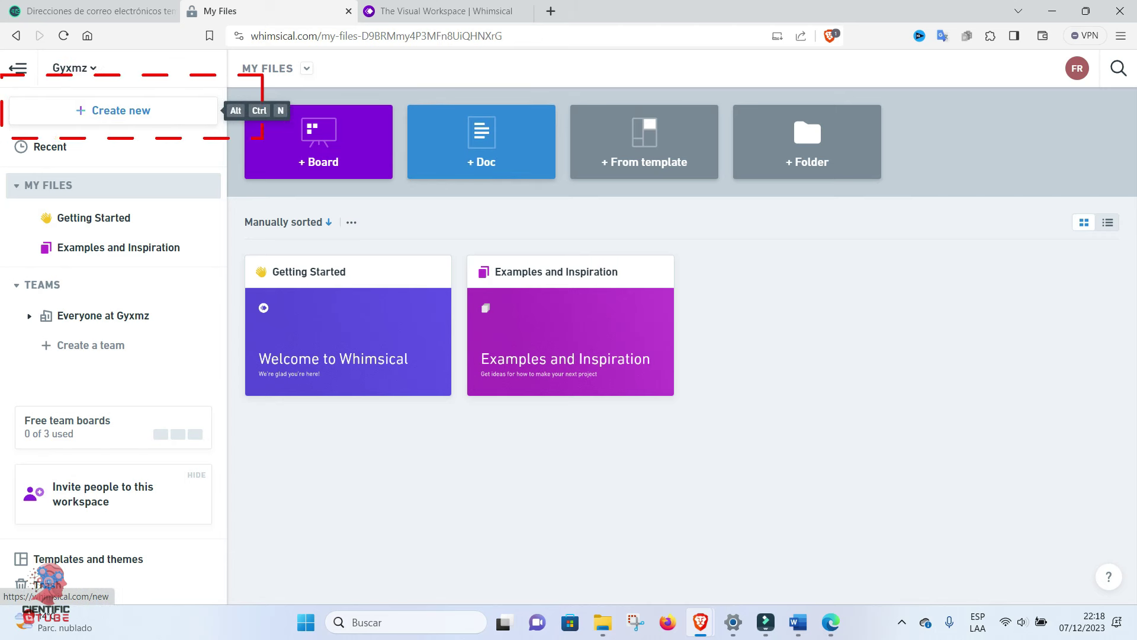
Look through the suggested templates for new files, and create a blank board in My Files
{"action": "left_click", "coordinate": [115, 110]}
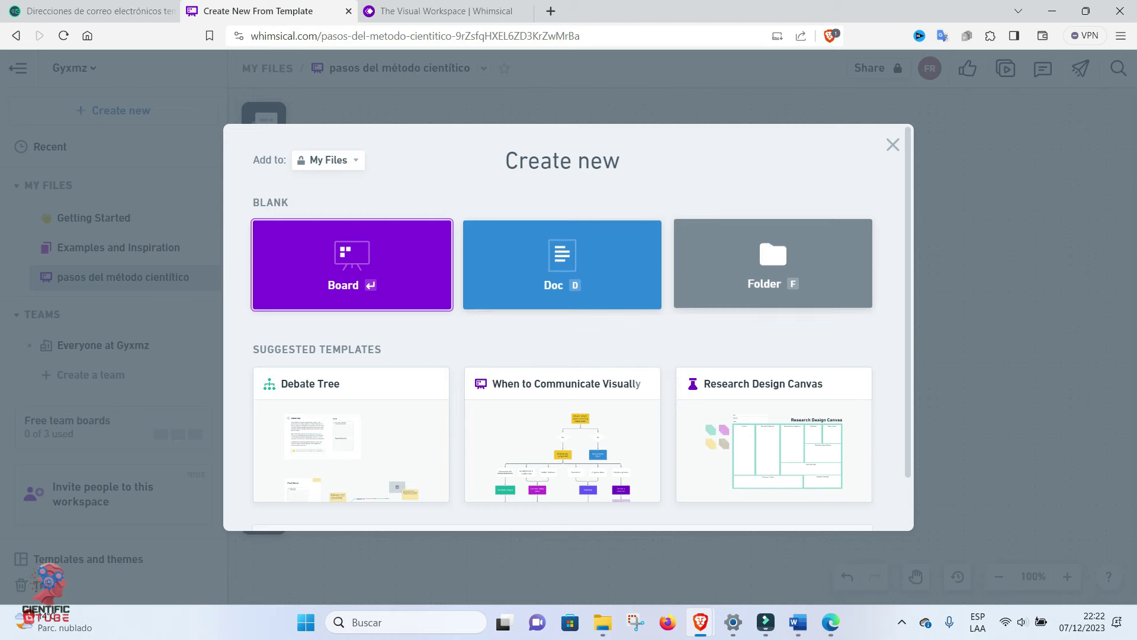
{"action": "scroll", "coordinate": [568, 327], "scroll_direction": "down", "scroll_amount": 1}
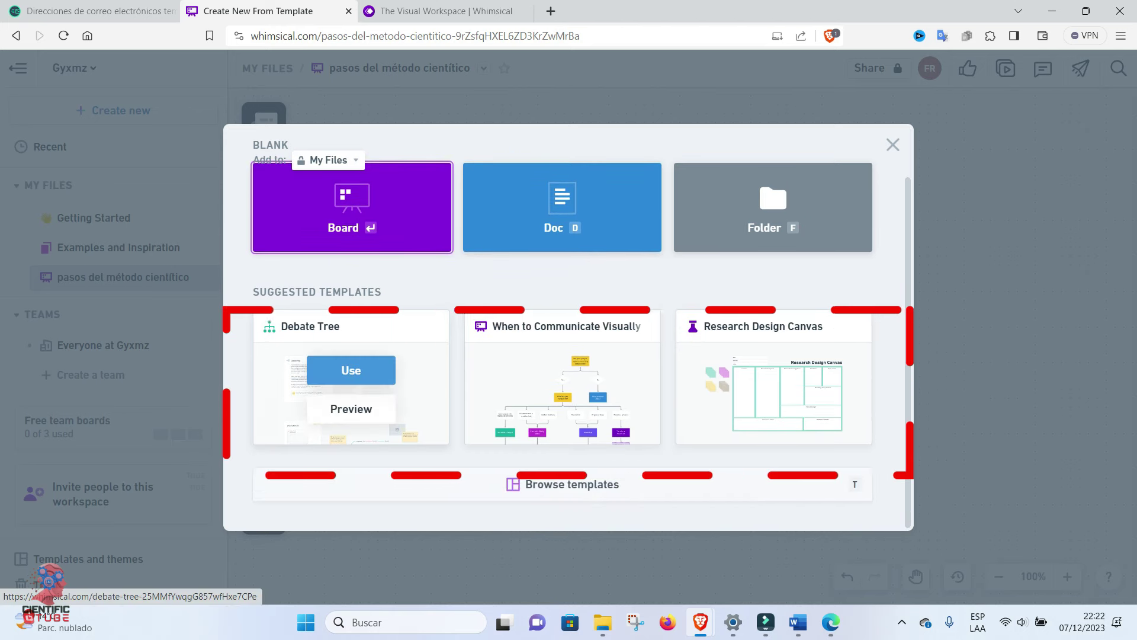
{"action": "left_click", "coordinate": [593, 484]}
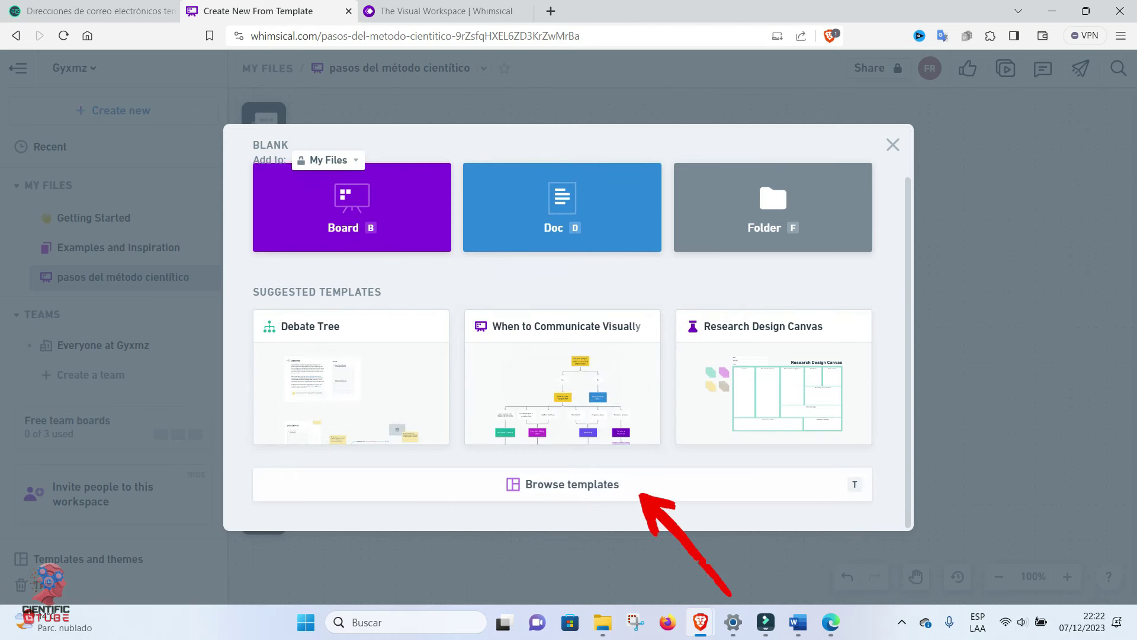
{"action": "scroll", "coordinate": [592, 484], "scroll_direction": "down", "scroll_amount": 1}
{"action": "scroll", "coordinate": [661, 438], "scroll_direction": "down", "scroll_amount": 6}
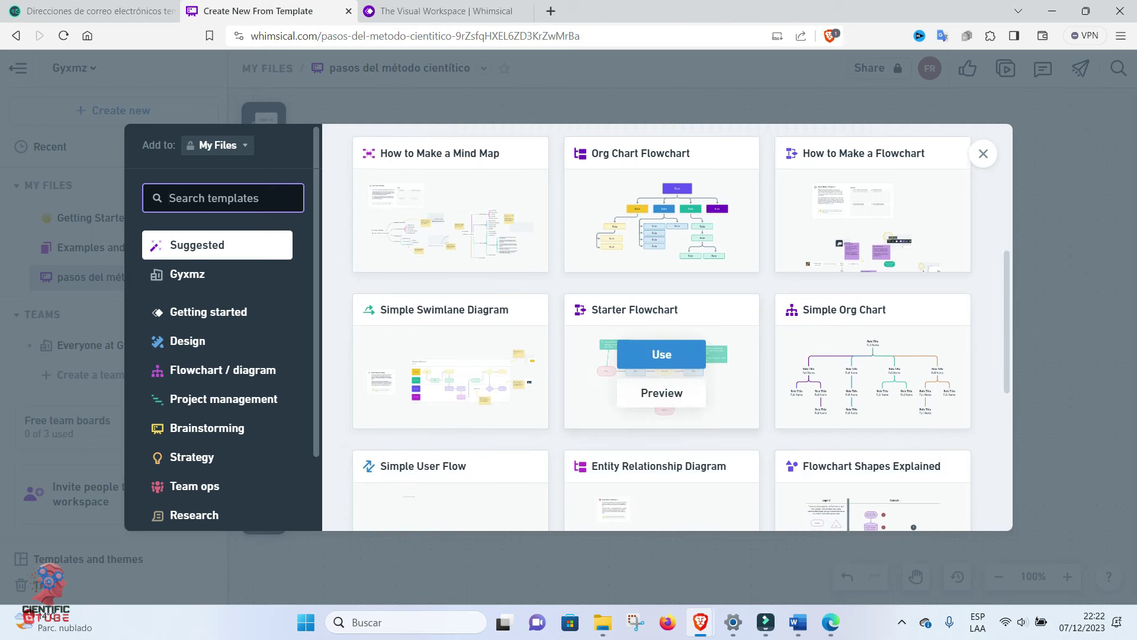
{"action": "scroll", "coordinate": [661, 438], "scroll_direction": "up", "scroll_amount": 6}
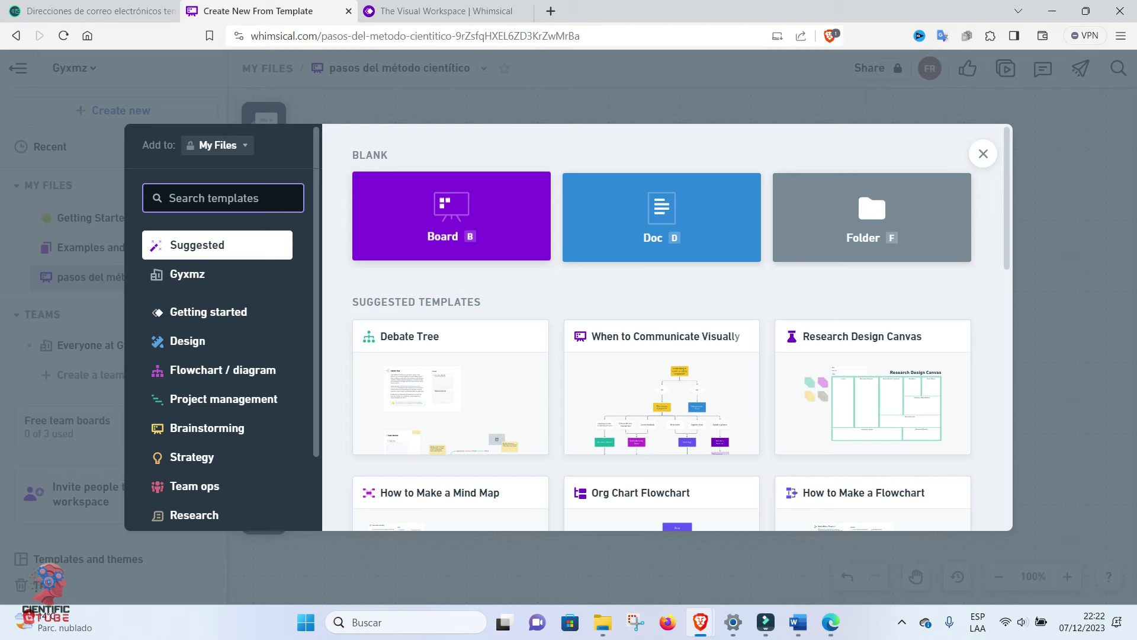
{"action": "left_click", "coordinate": [483, 225]}
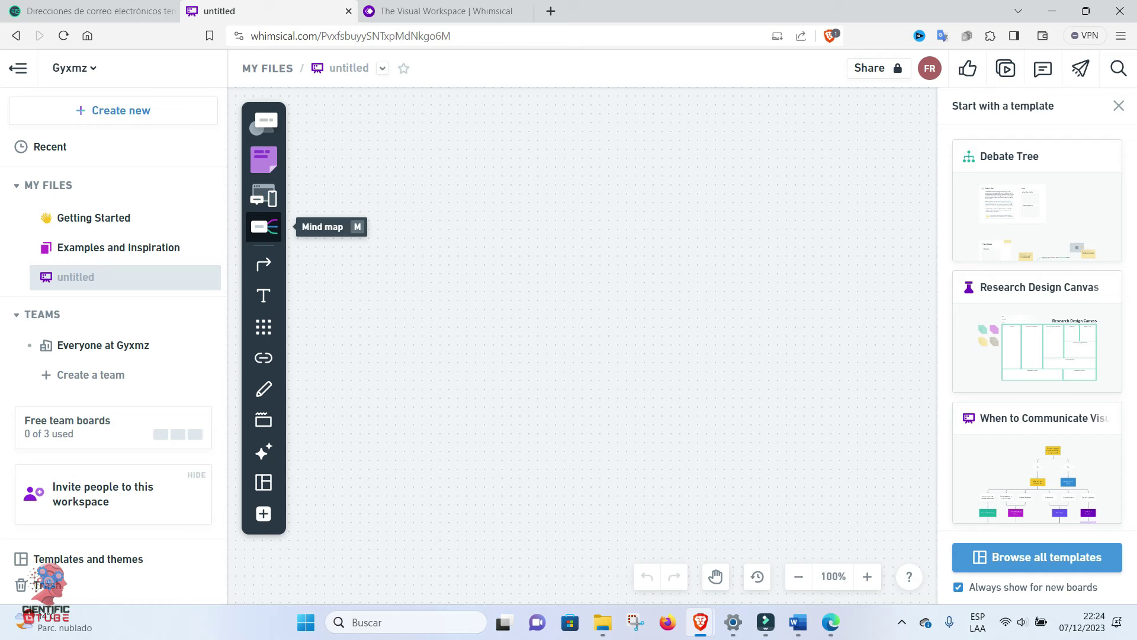
Place a mind map on the board and set its central node's text to "Pasos del método científico"
{"action": "left_click", "coordinate": [295, 233]}
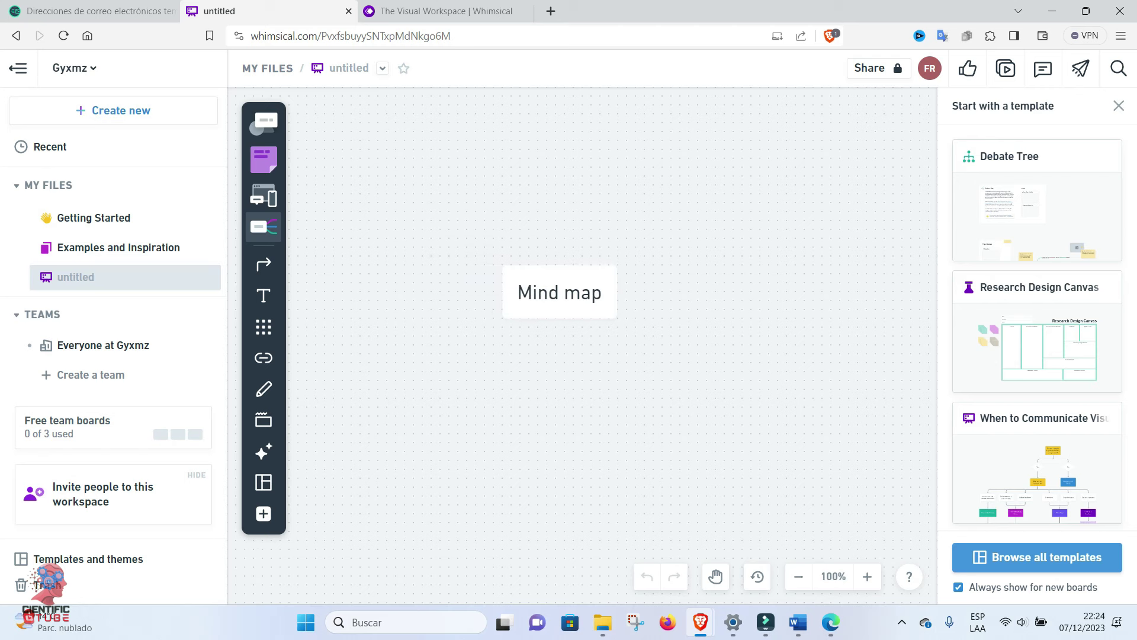
{"action": "left_click", "coordinate": [587, 300]}
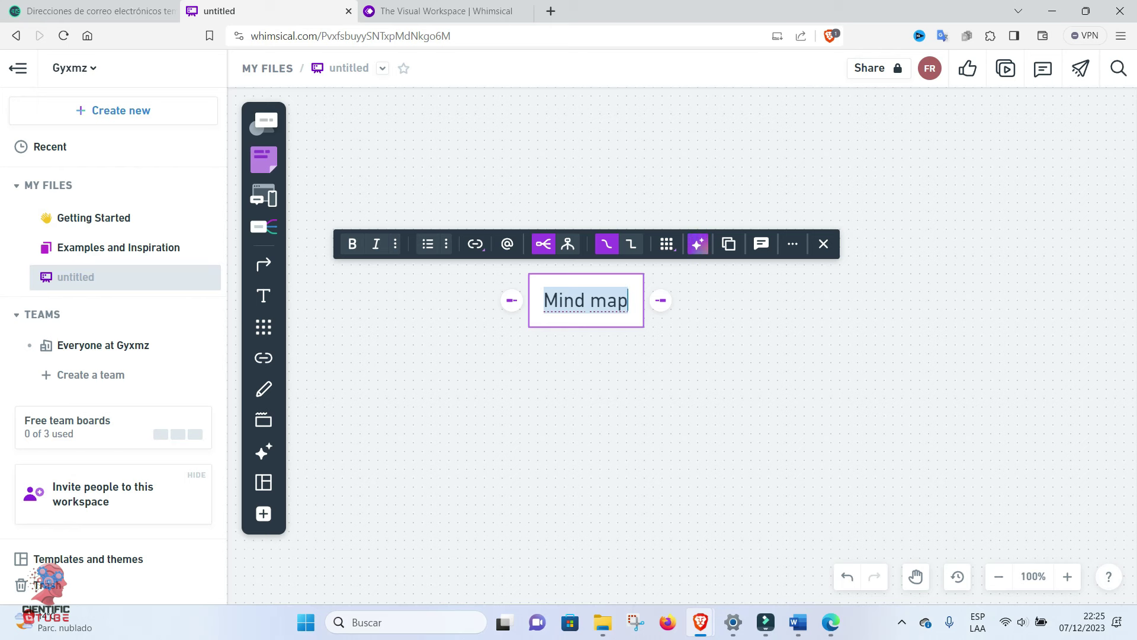
{"action": "left_click_drag", "start_coordinate": [628, 301], "coordinate": [543, 301]}
{"action": "type", "text": "Pasos "}
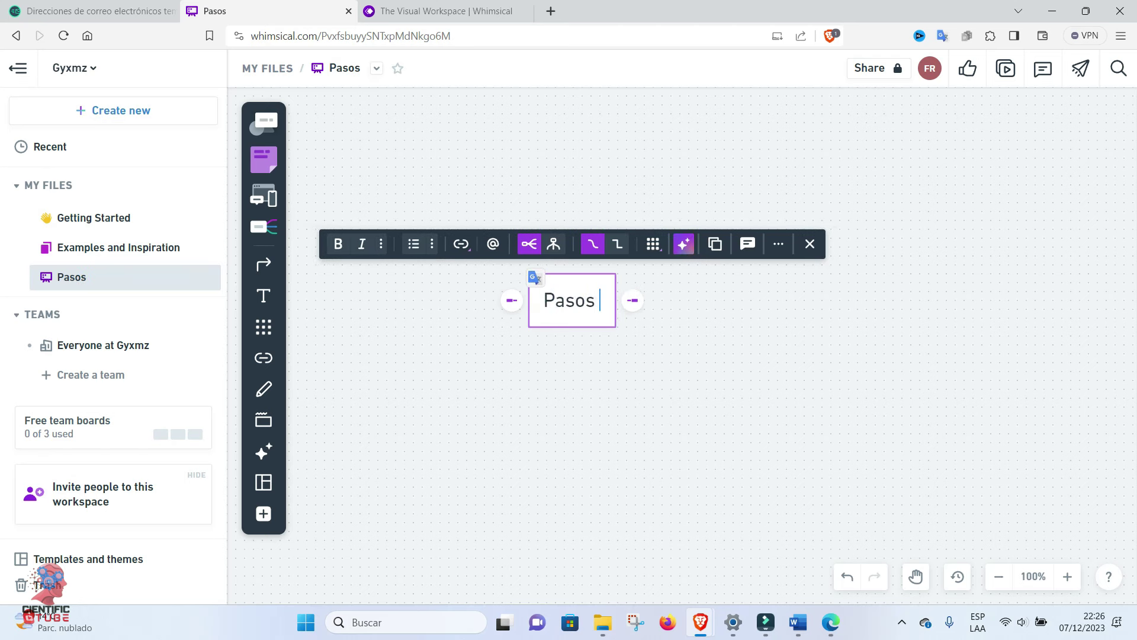
{"action": "type", "text": "del mét"}
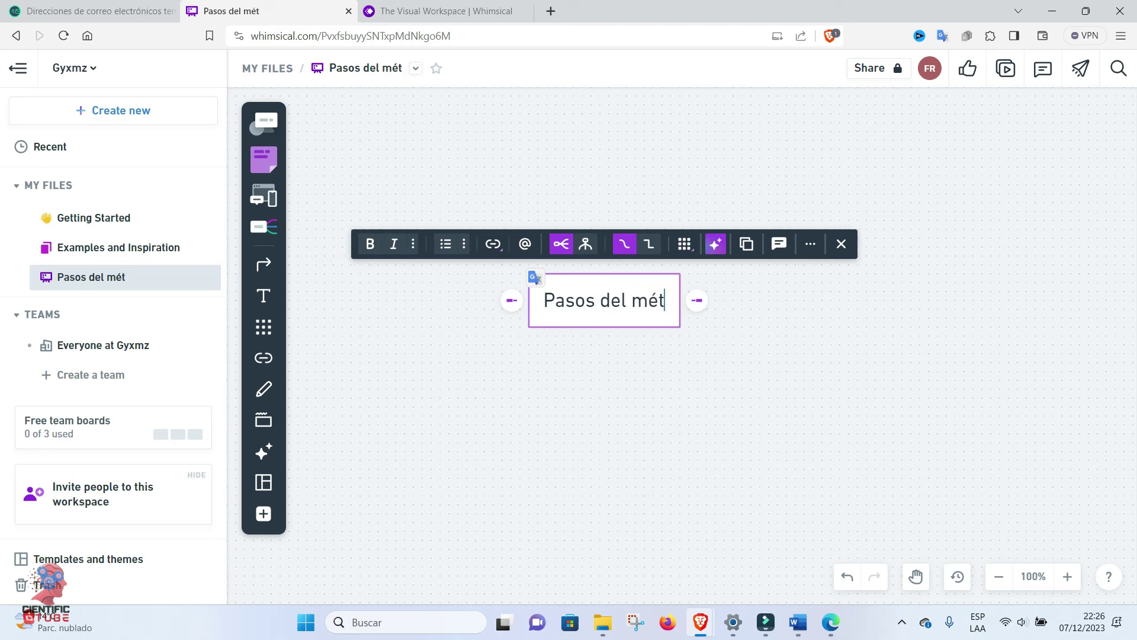
{"action": "type", "text": "odo cient"}
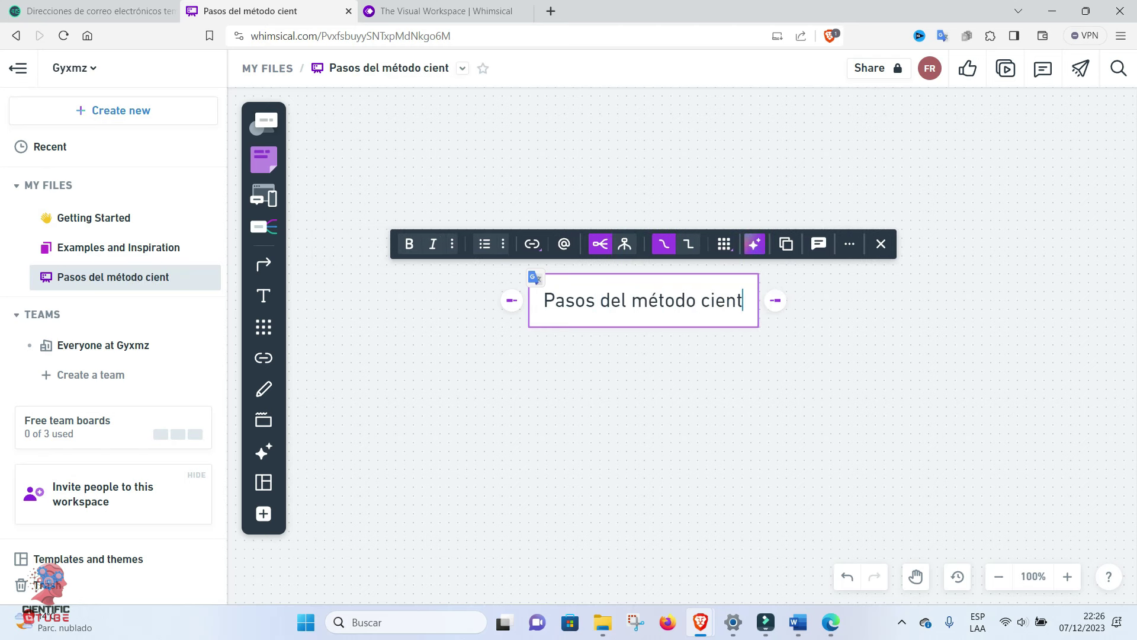
{"action": "type", "text": "ífico"}
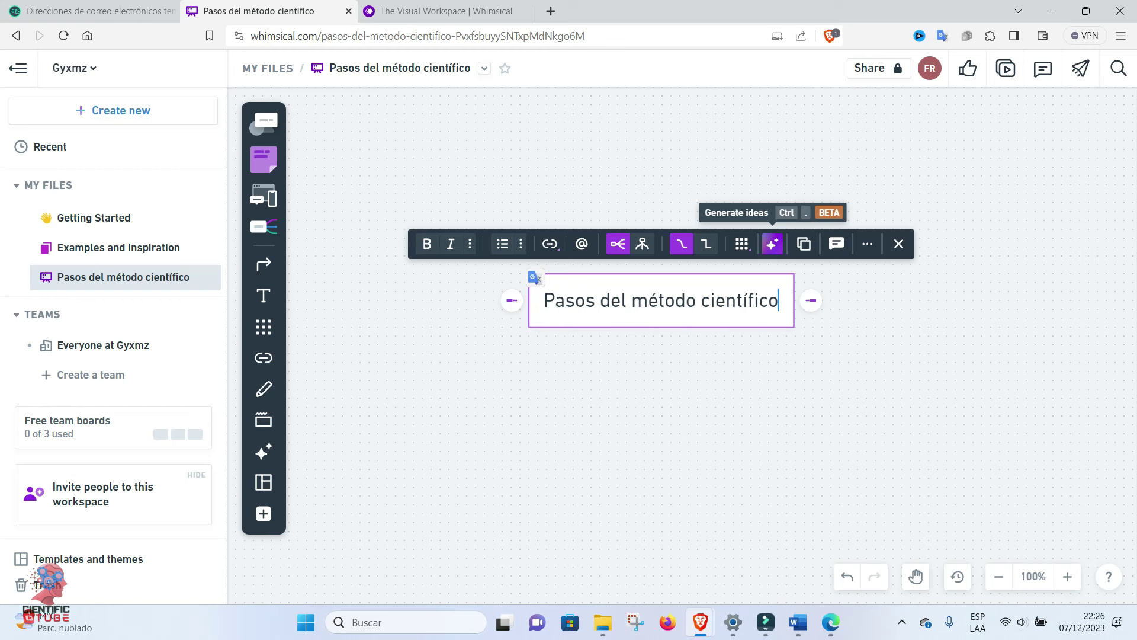
Generate AI ideas as branches for the central node "Pasos del método científico" and deselect it
{"action": "left_click", "coordinate": [772, 244]}
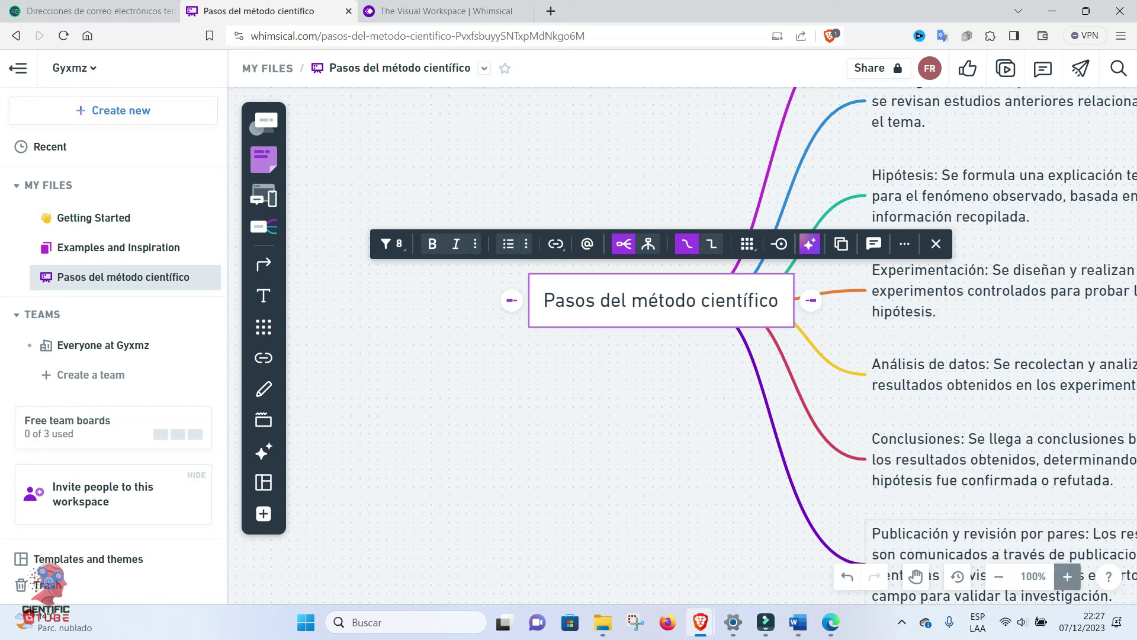
{"action": "left_click", "coordinate": [999, 576]}
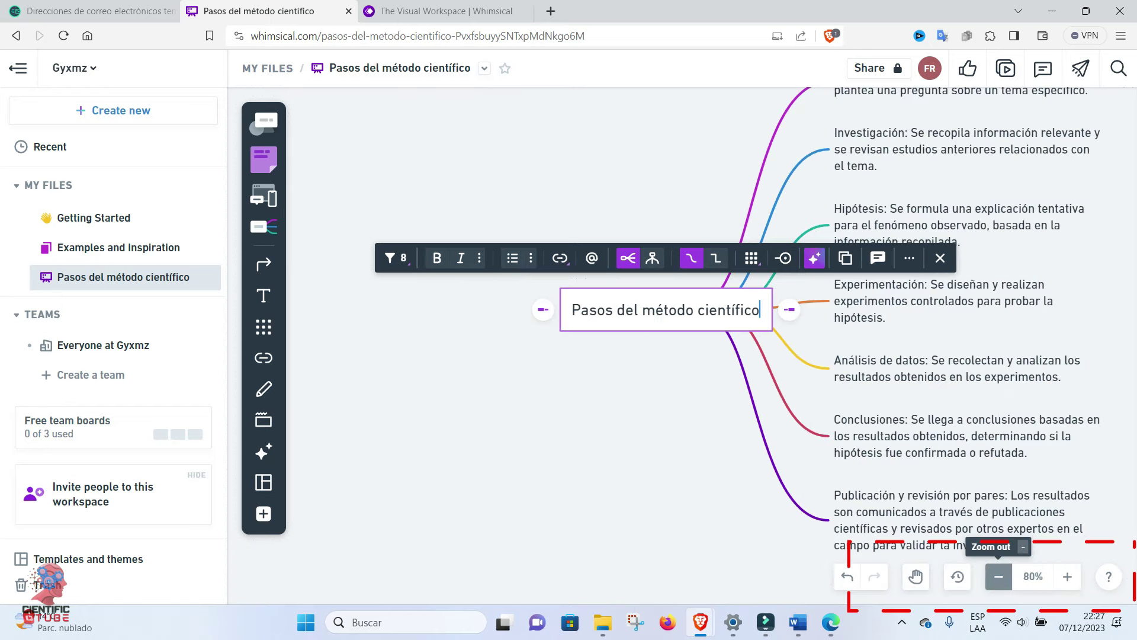
{"action": "left_click", "coordinate": [999, 576]}
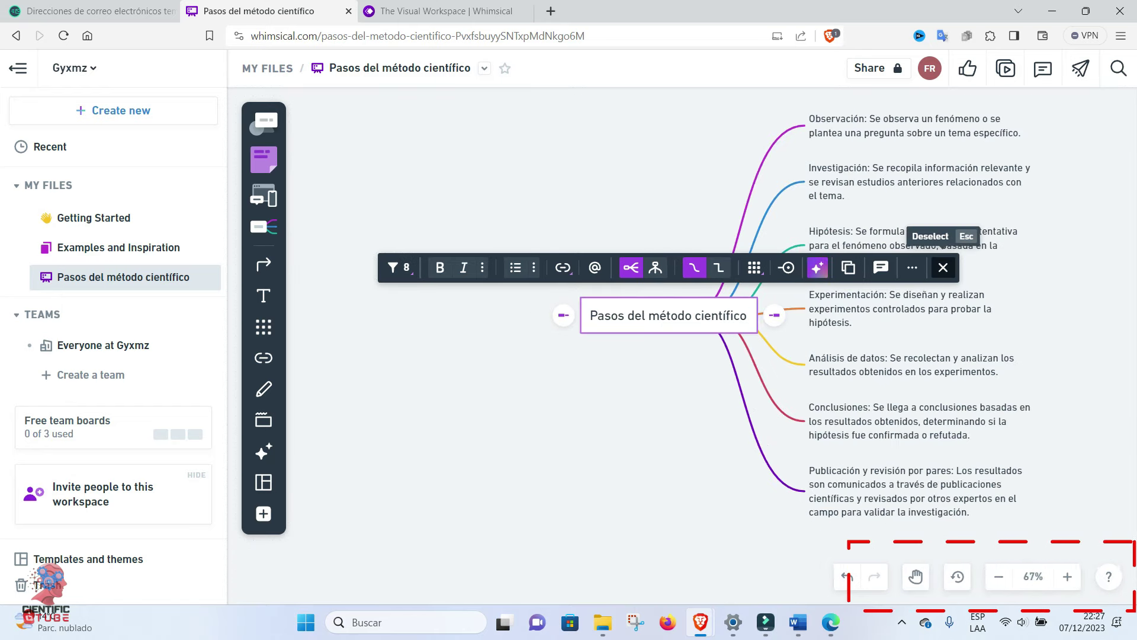
{"action": "left_click", "coordinate": [943, 267]}
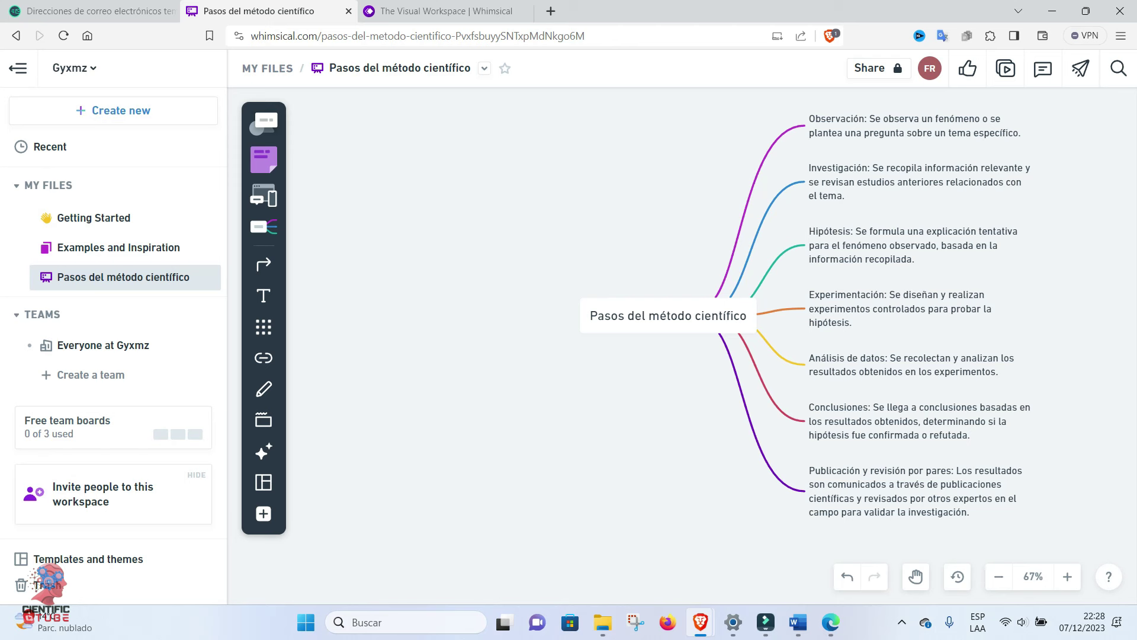
Move the Observación, Investigación and Publicación y revisión por pares branches to the left side of the central node
{"action": "left_click", "coordinate": [914, 125]}
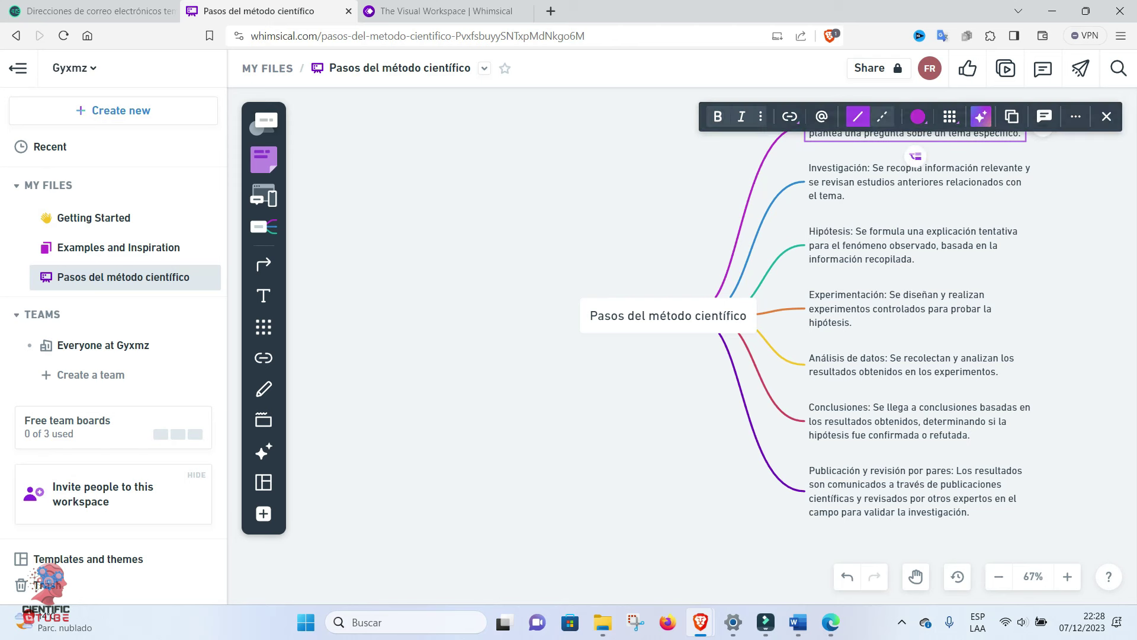
{"action": "left_click_drag", "start_coordinate": [915, 125], "coordinate": [457, 170]}
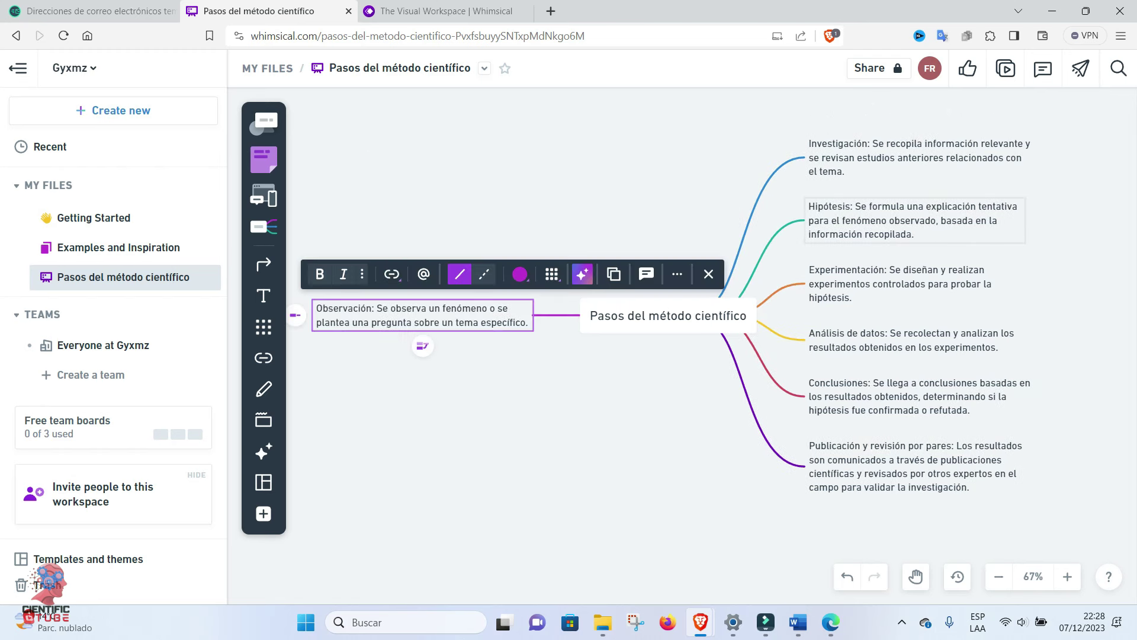
{"action": "left_click_drag", "start_coordinate": [915, 157], "coordinate": [355, 290]}
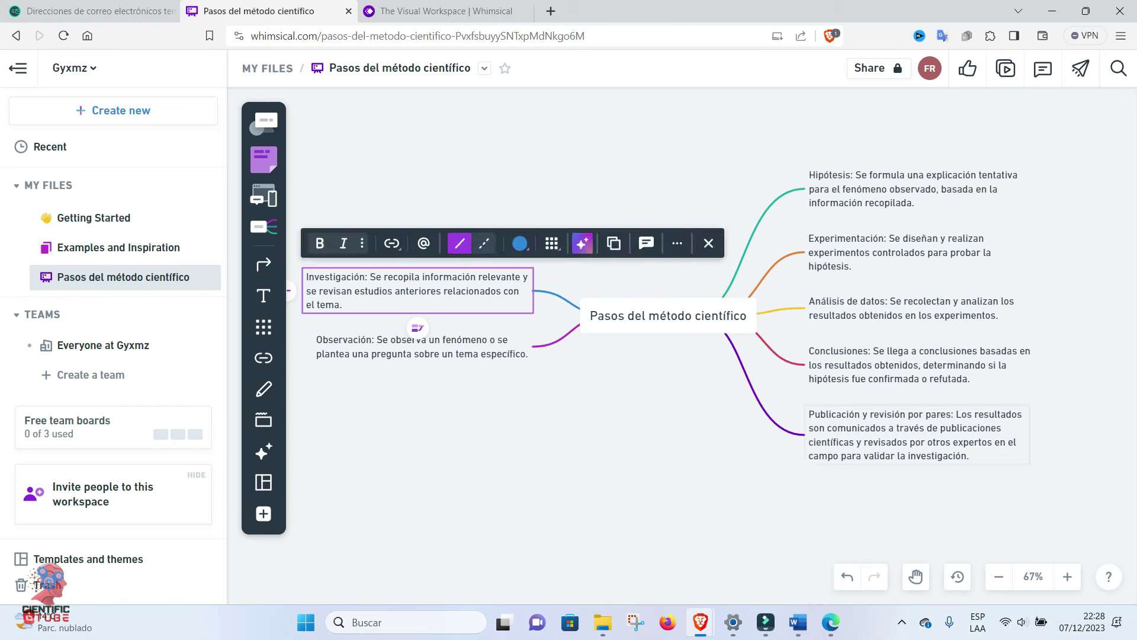
{"action": "left_click_drag", "start_coordinate": [859, 468], "coordinate": [358, 372]}
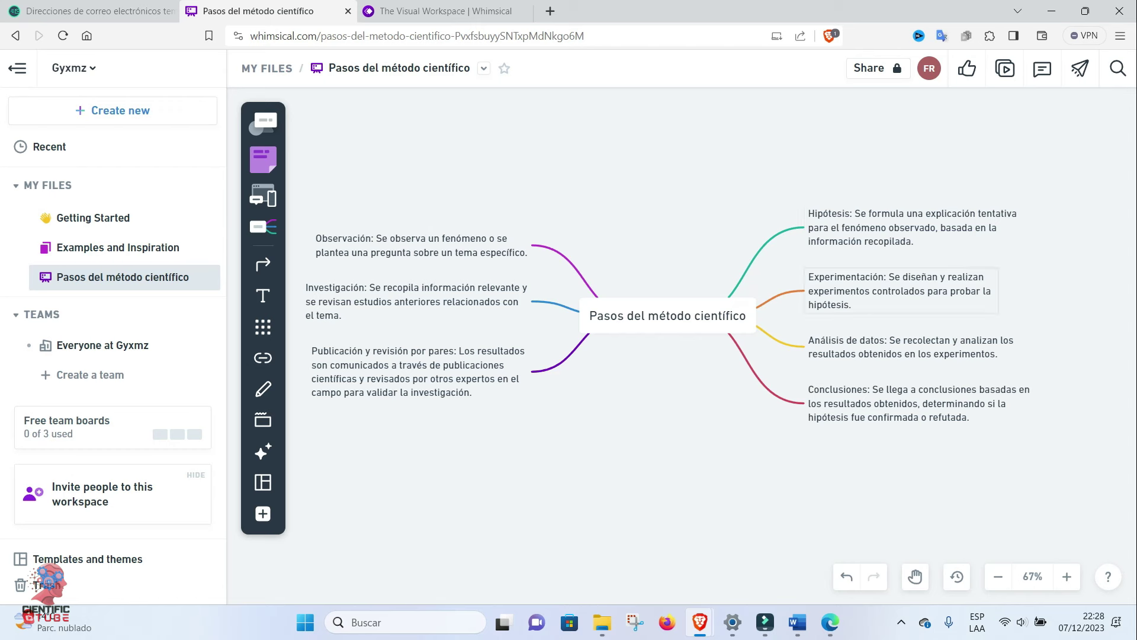
Generate AI ideas as sub-branches for the Hipótesis branch and deselect it
{"action": "left_click", "coordinate": [914, 228]}
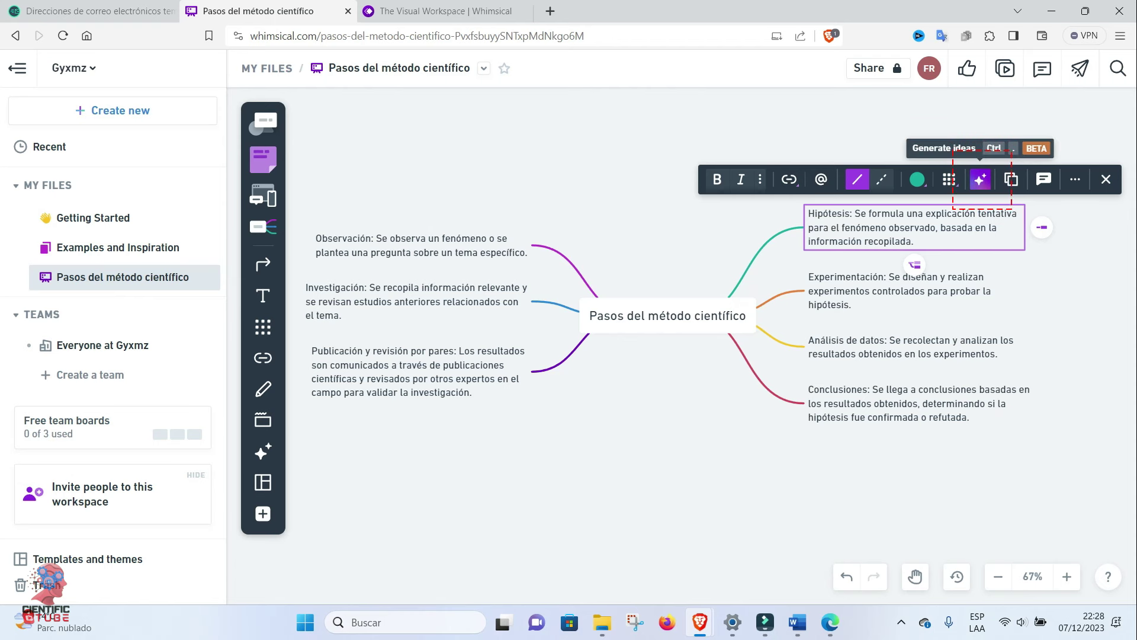
{"action": "left_click", "coordinate": [980, 178]}
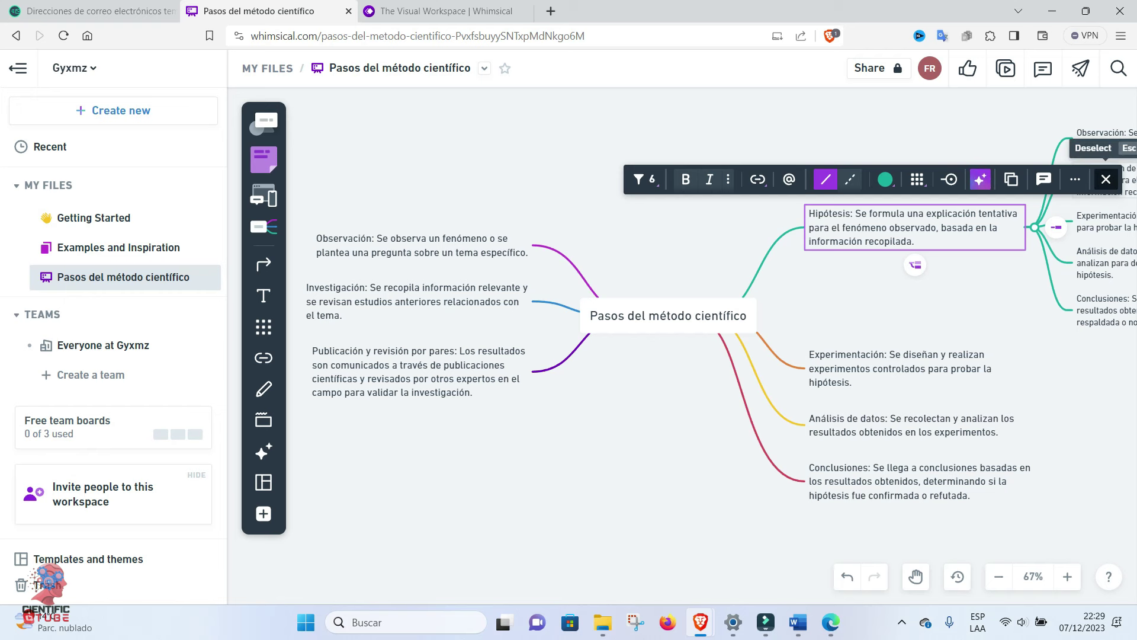
{"action": "left_click", "coordinate": [1106, 179]}
{"action": "left_click", "coordinate": [998, 576]}
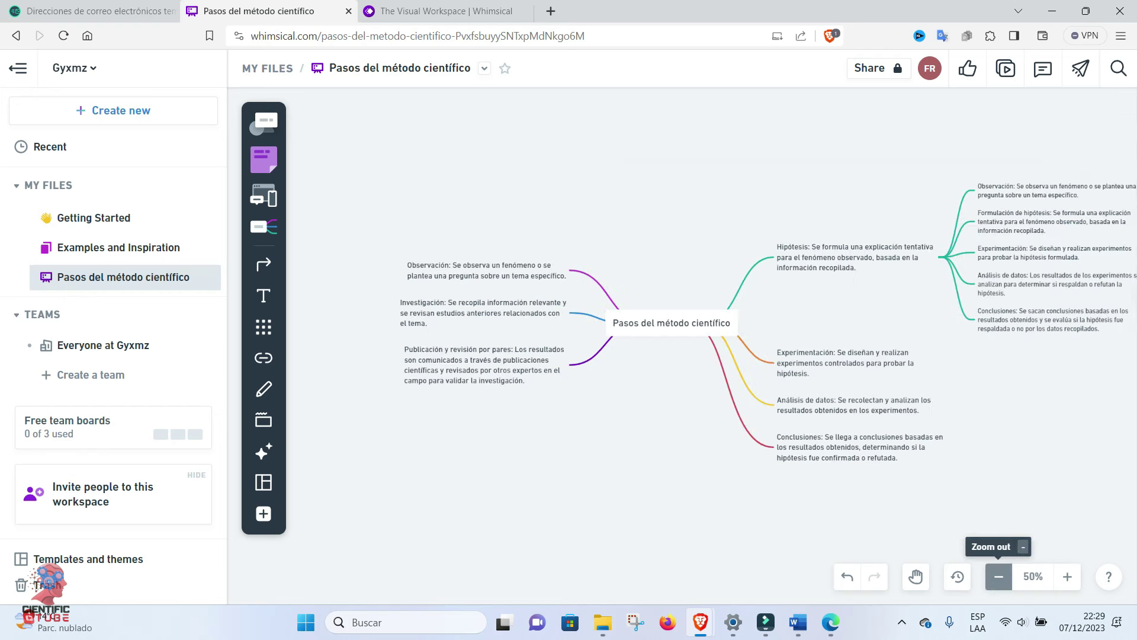
{"action": "left_click", "coordinate": [998, 577]}
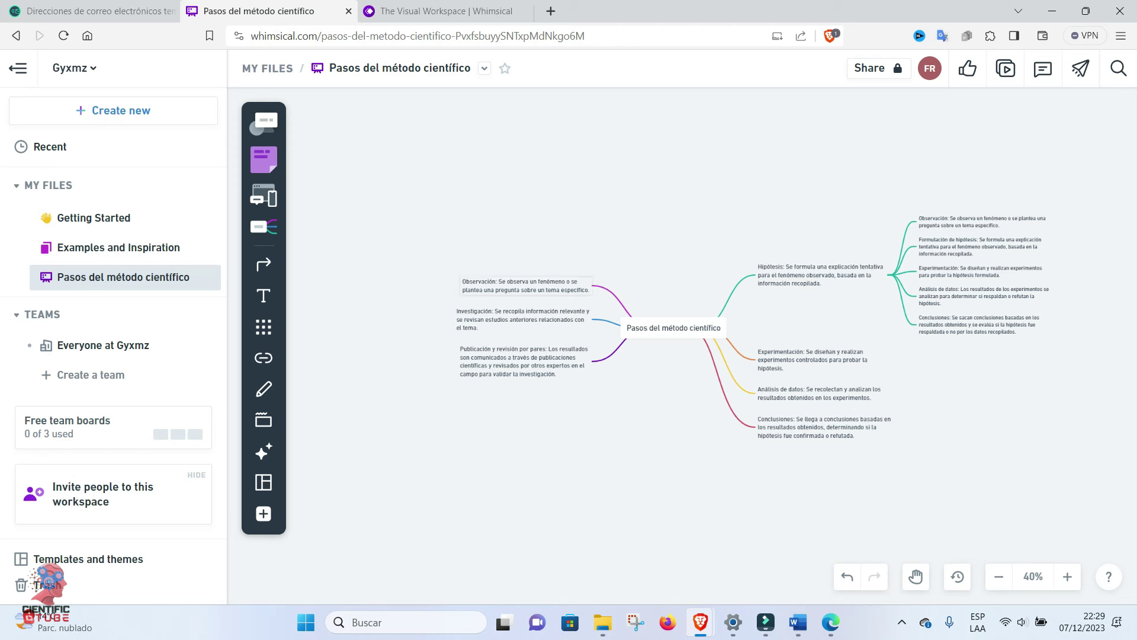
Generate AI ideas for the Observación branch on the left side of the mind map
{"action": "left_click", "coordinate": [526, 286]}
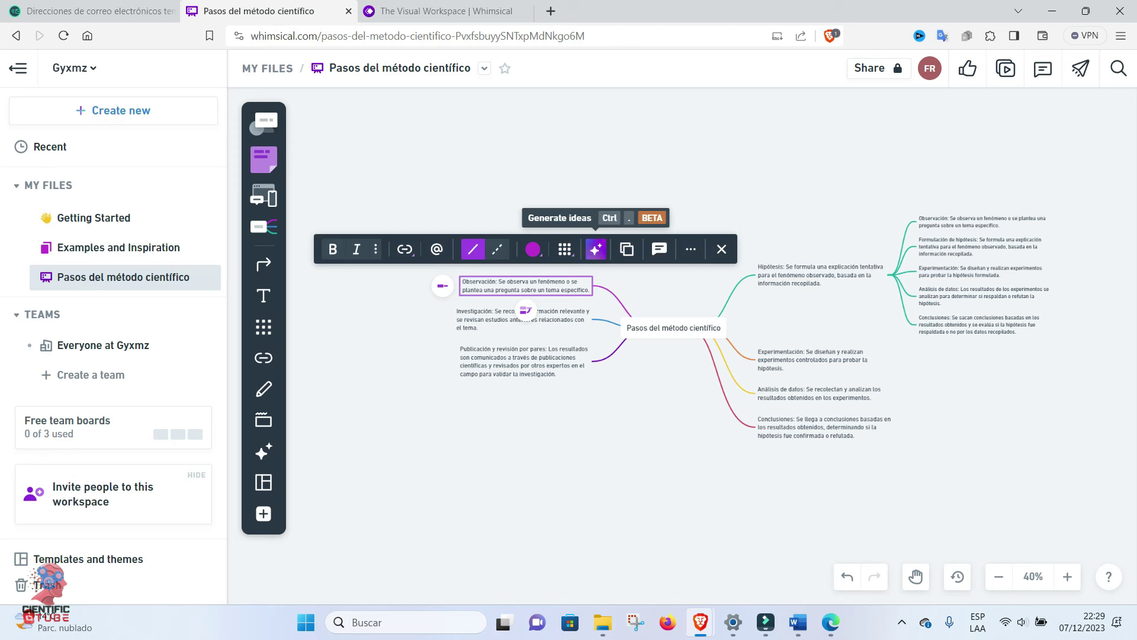
{"action": "left_click", "coordinate": [595, 249]}
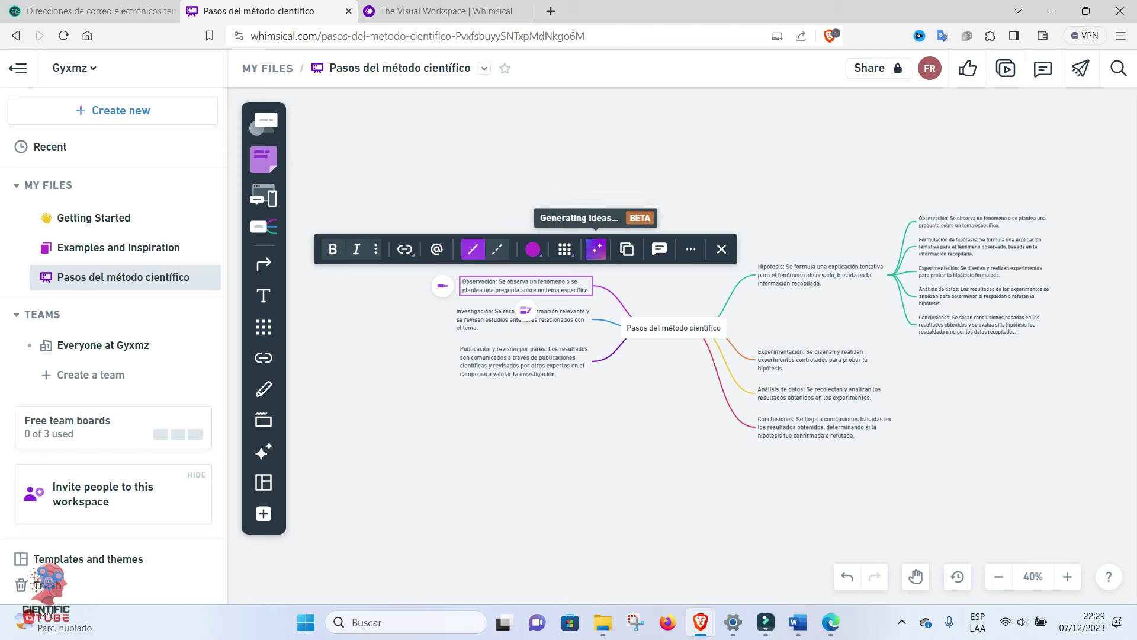